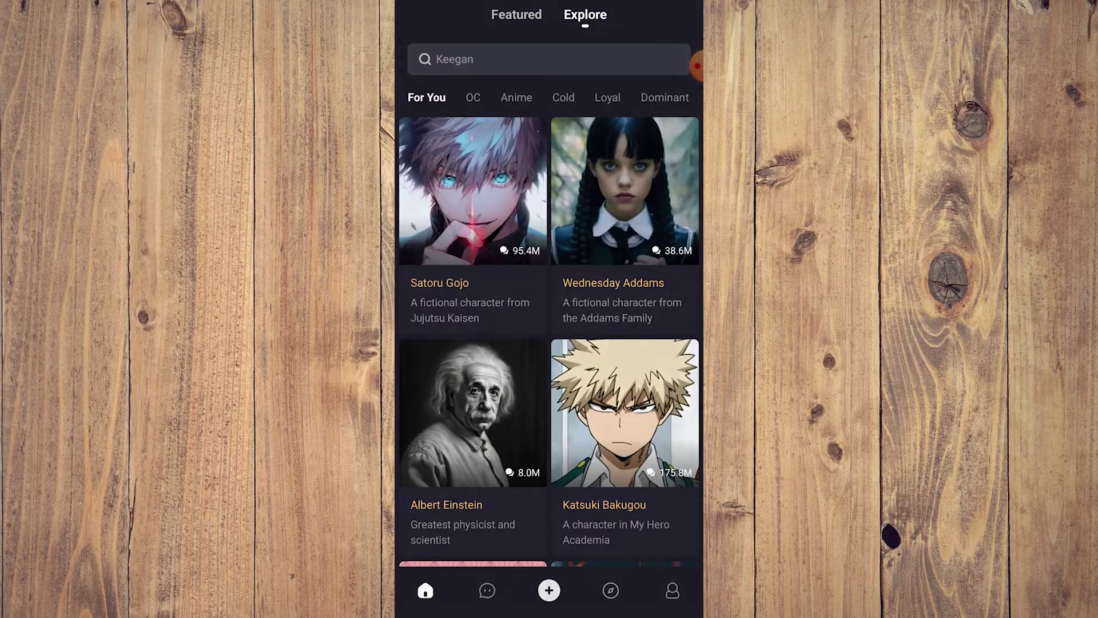
Start creating a new character from the + tab to reveal the character types.
left_click(550, 591)
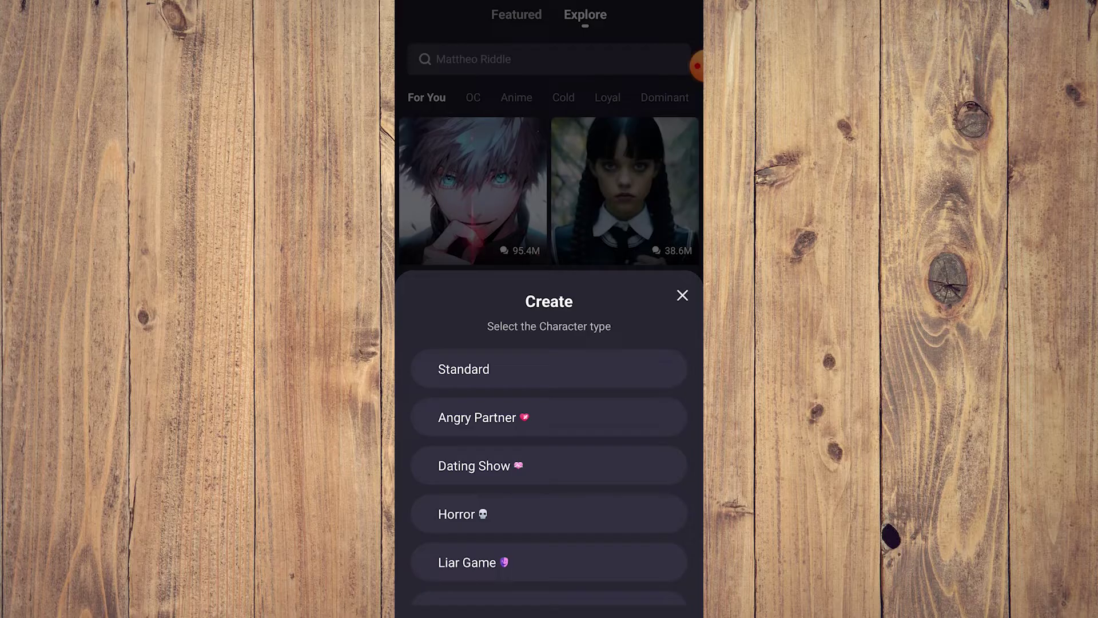
scroll(549, 472, "down", 5)
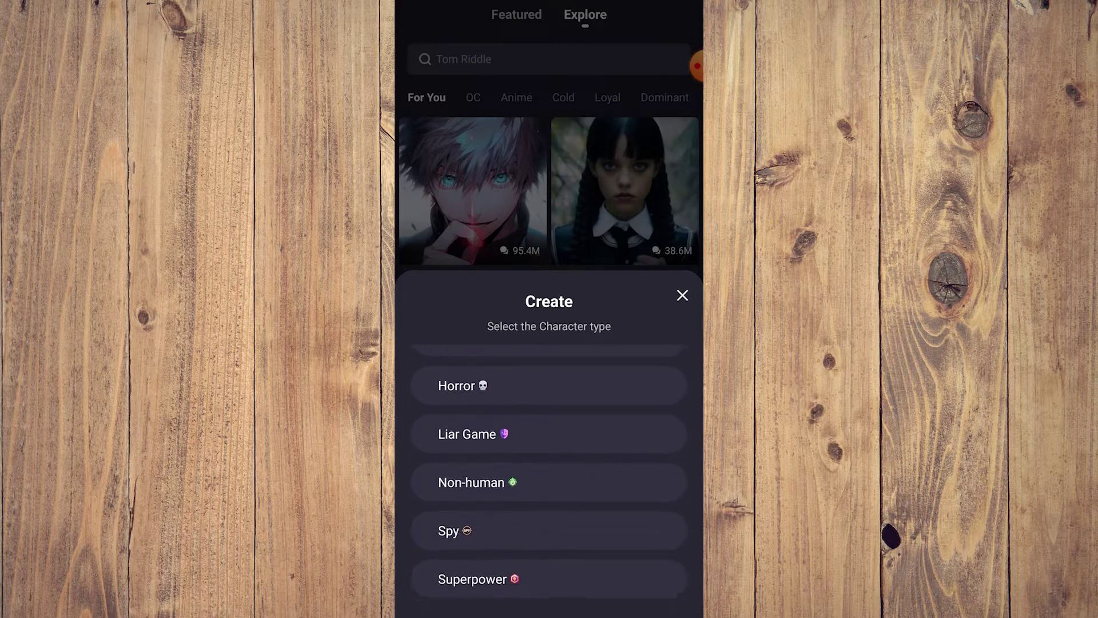
scroll(549, 472, "down", 2)
scroll(550, 472, "up", 8)
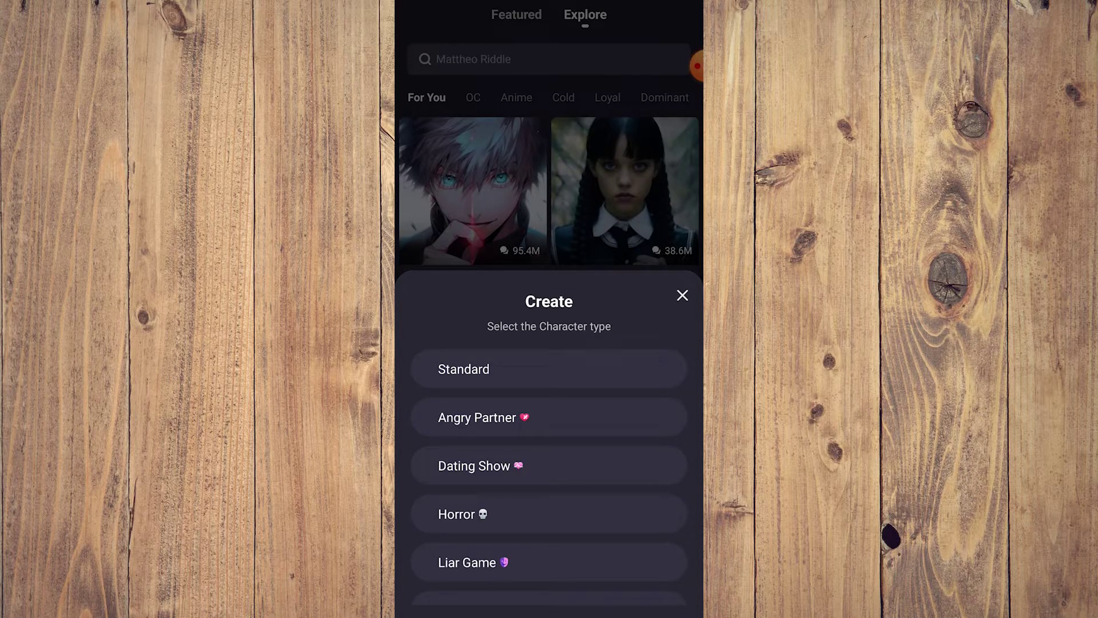
scroll(549, 472, "down", 1)
scroll(550, 472, "up", 1)
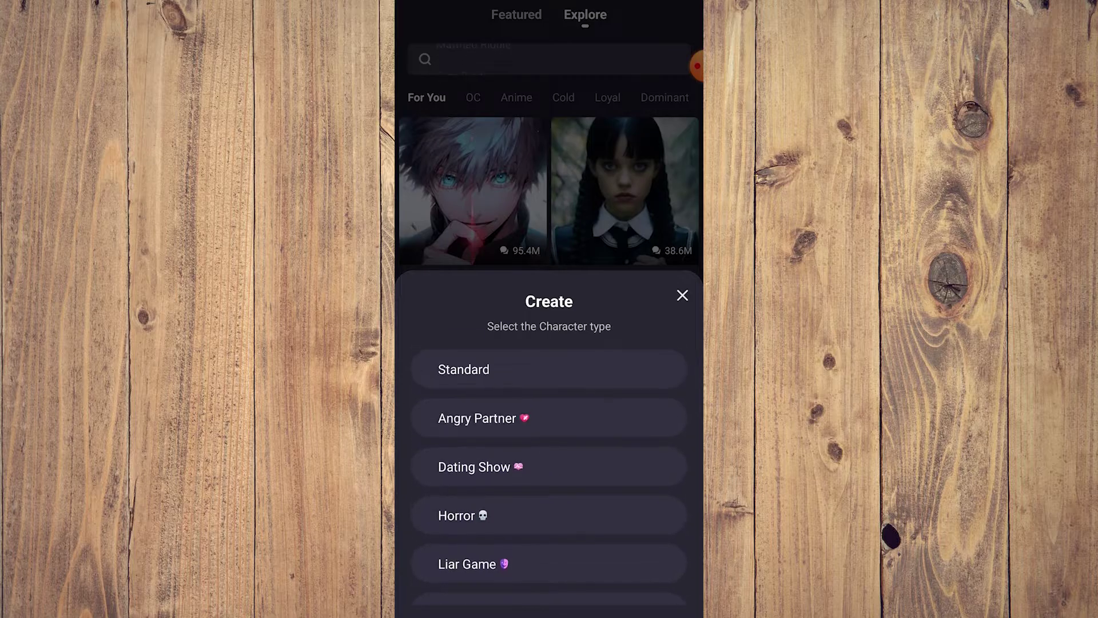
scroll(550, 472, "down", 1)
scroll(549, 472, "up", 1)
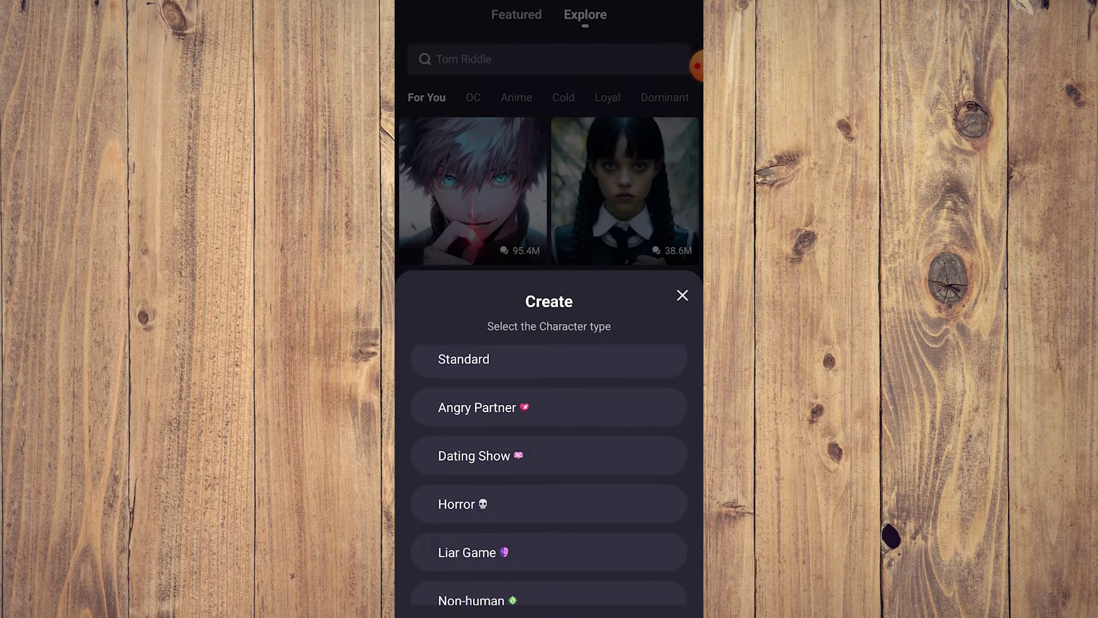
scroll(550, 472, "down", 2)
scroll(549, 472, "down", 1)
scroll(549, 472, "down", 1)
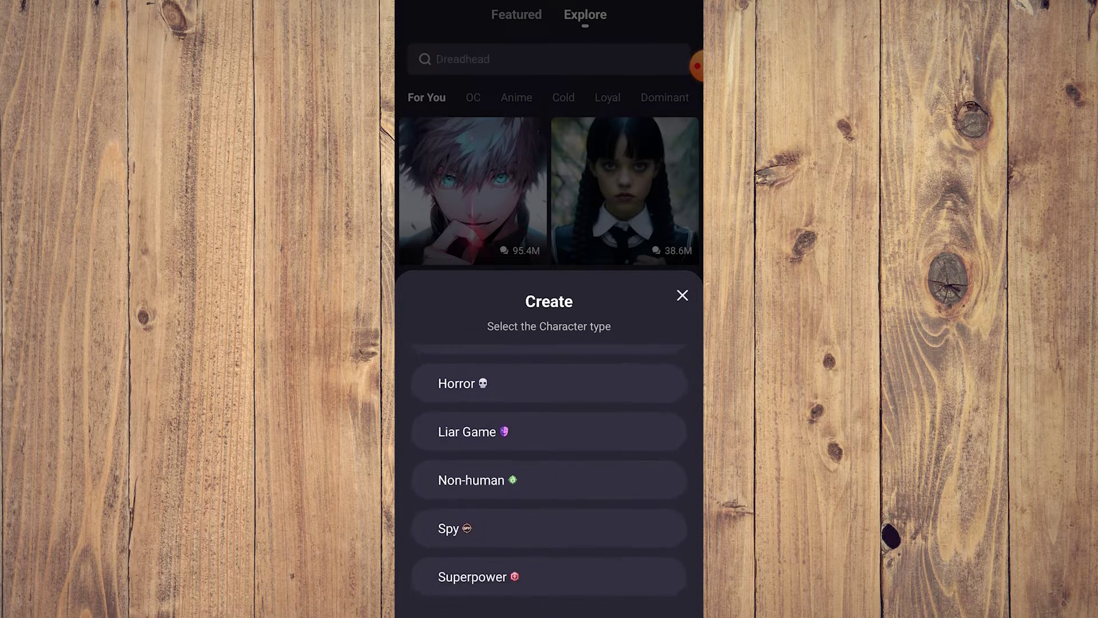
scroll(550, 472, "down", 1)
scroll(549, 473, "down", 1)
scroll(549, 472, "down", 1)
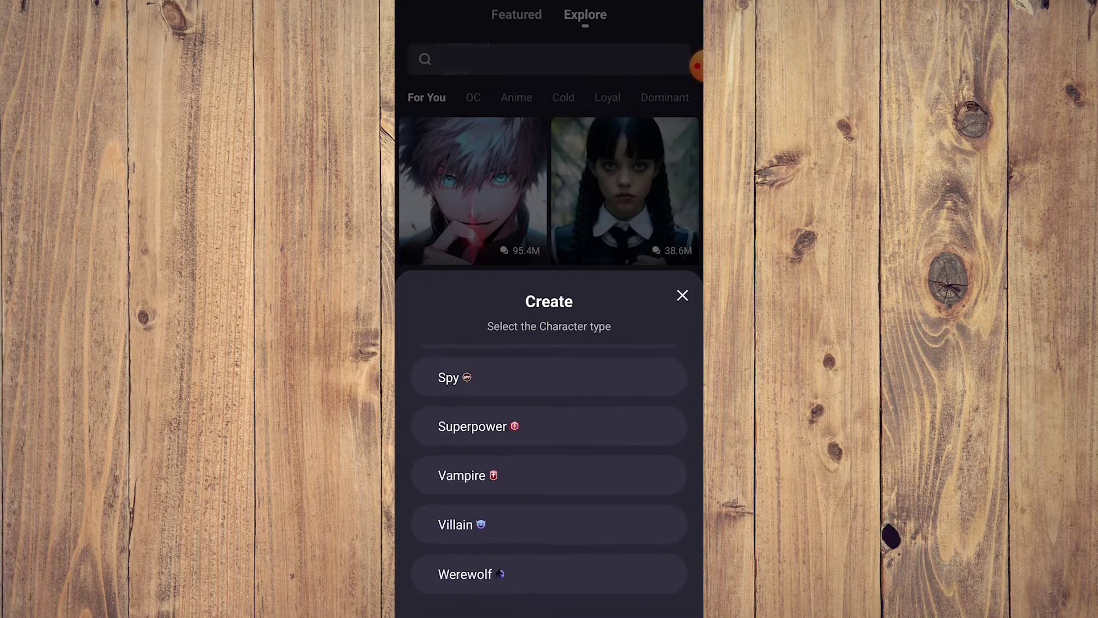
scroll(549, 472, "up", 2)
scroll(549, 472, "up", 3)
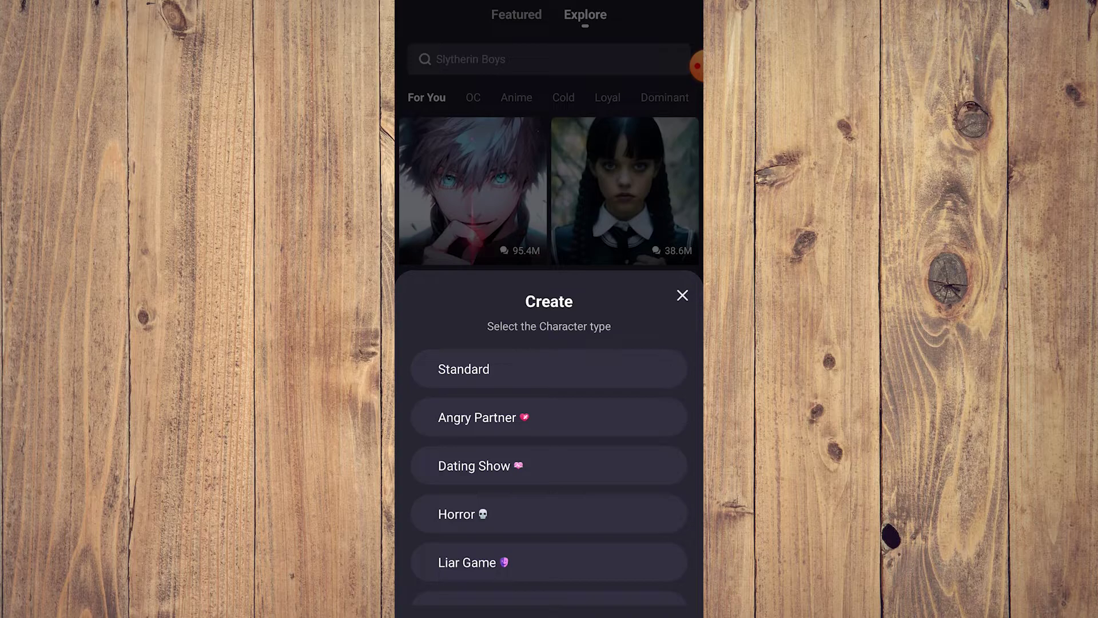
scroll(549, 472, "down", 2)
scroll(549, 472, "up", 2)
scroll(549, 472, "down", 3)
scroll(549, 472, "down", 1)
Choose the Vampire character type and bring up the Vampiric Clans options.
left_click(550, 478)
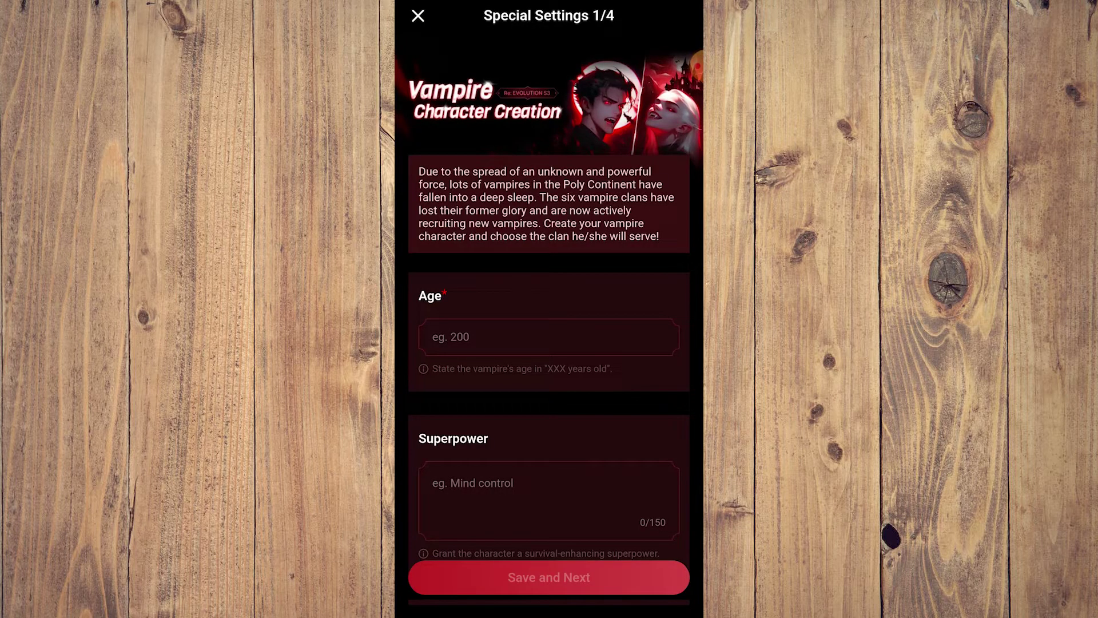
scroll(550, 343, "down", 3)
scroll(549, 344, "down", 3)
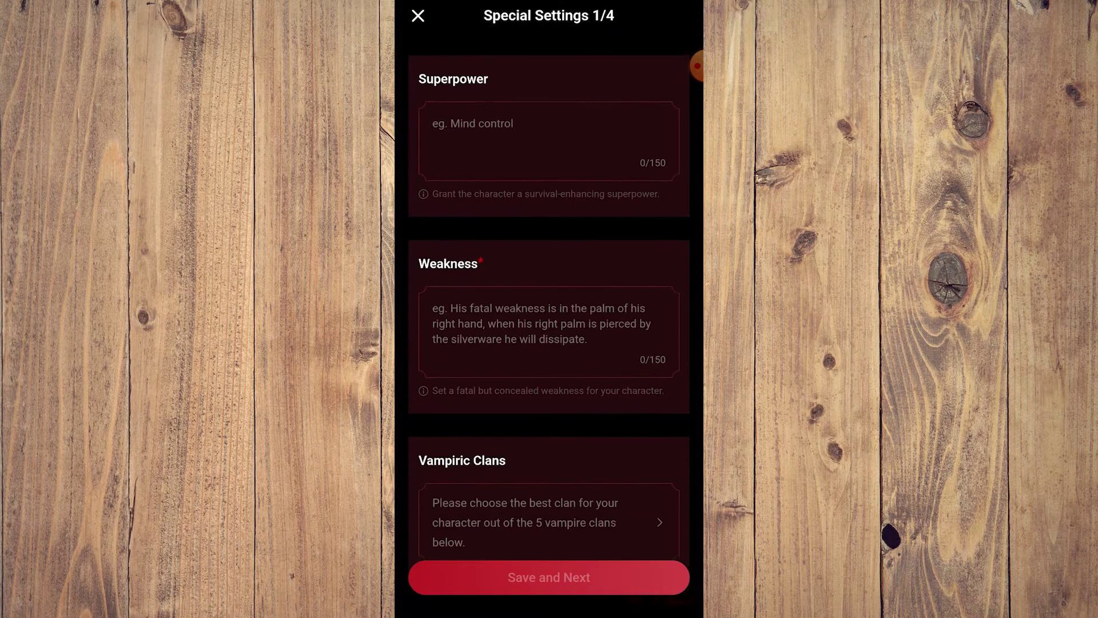
scroll(550, 343, "down", 2)
left_click(550, 437)
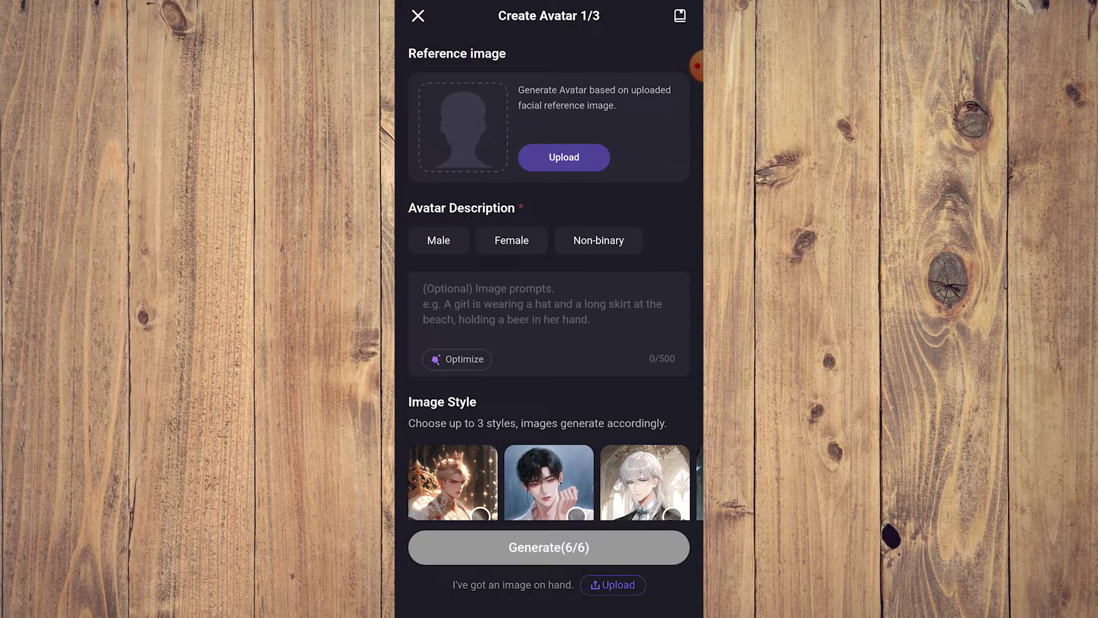
Make the avatar female, choose the Manhwa image style, and generate images from the black-dress description.
left_click(511, 240)
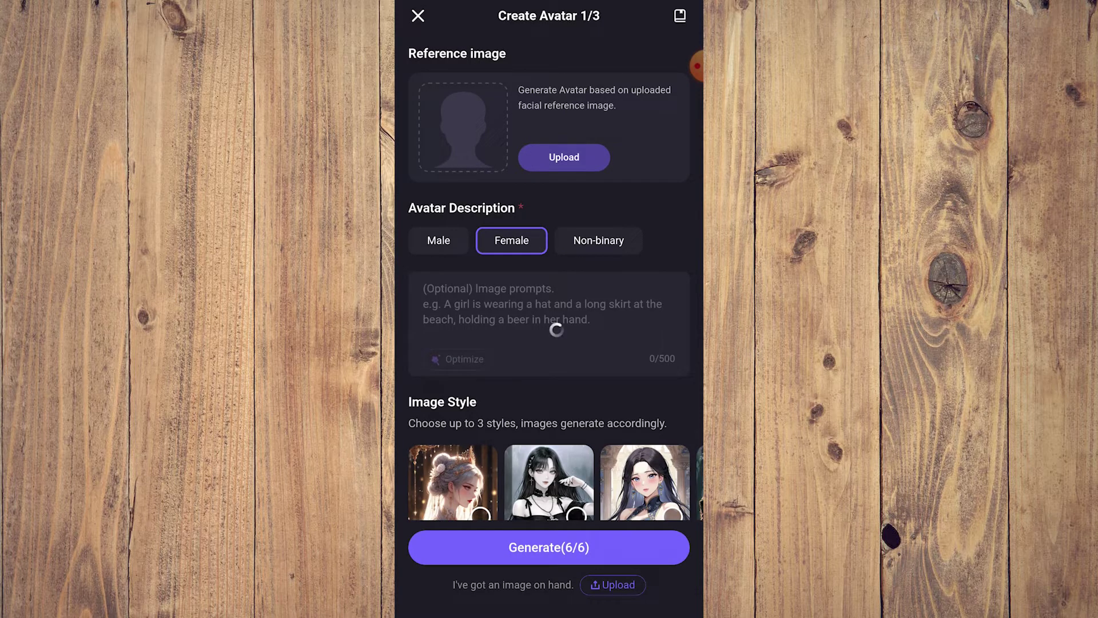
scroll(549, 343, "down", 1)
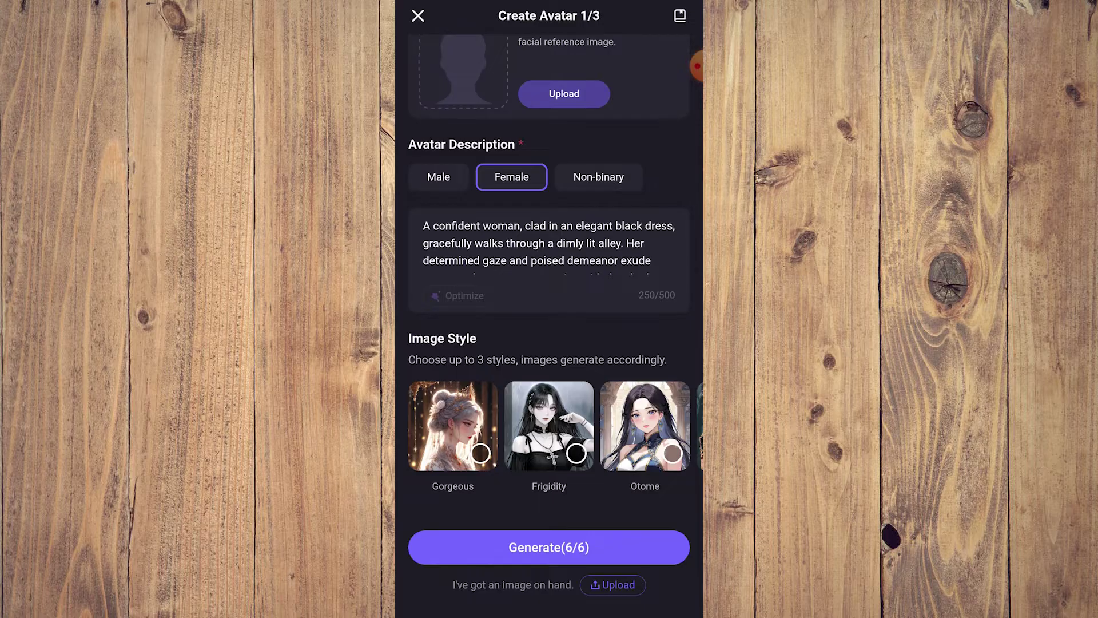
left_click_drag(653, 425, 429, 425)
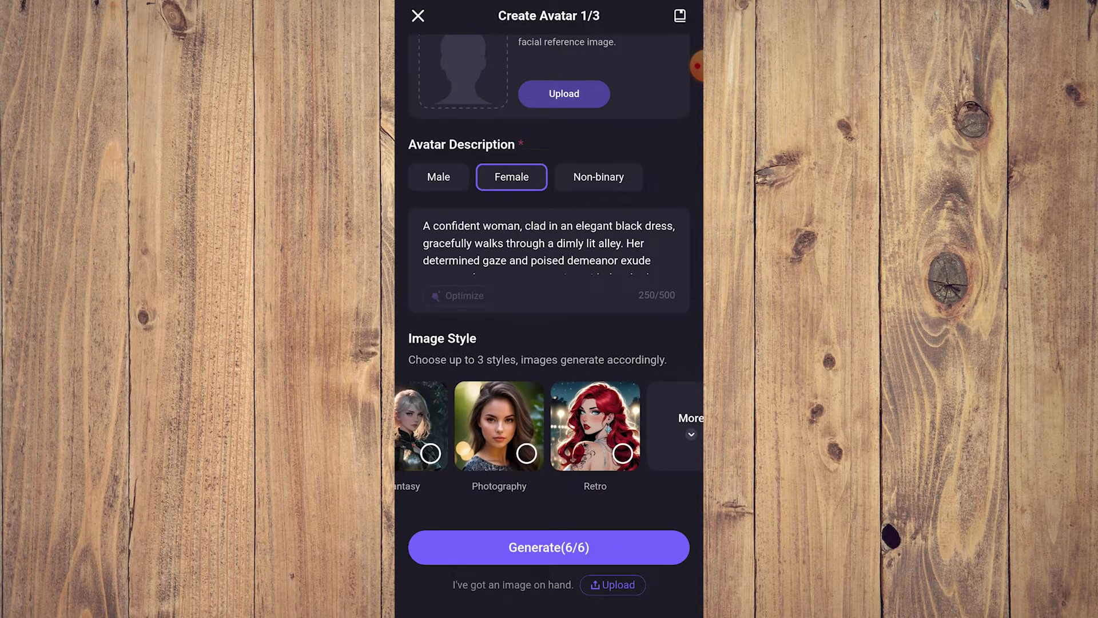
left_click(656, 421)
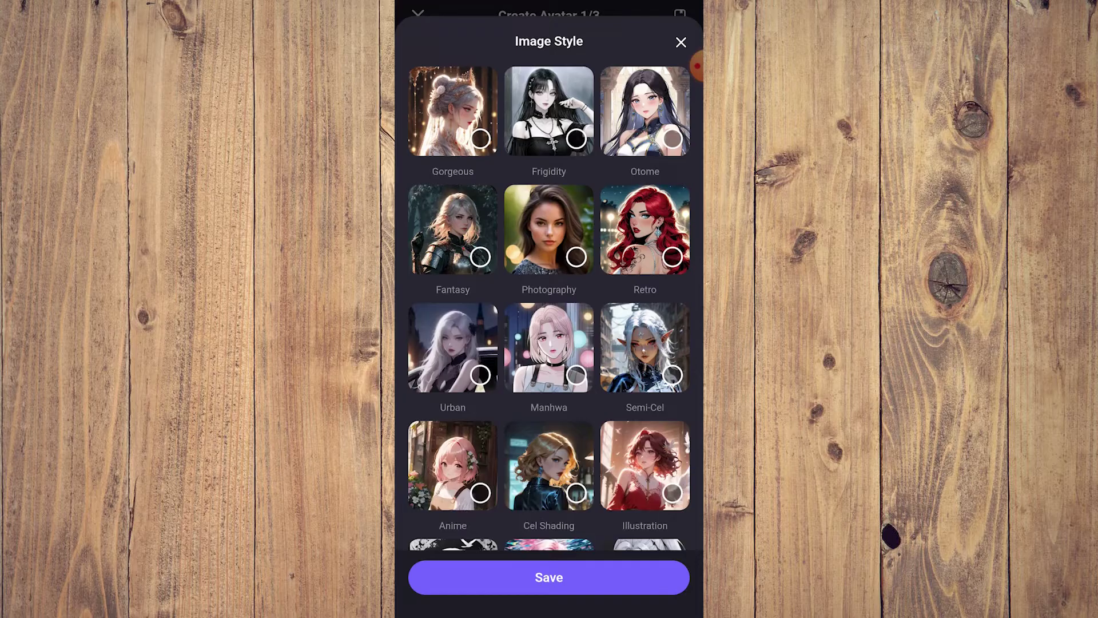
left_click(577, 374)
left_click(682, 42)
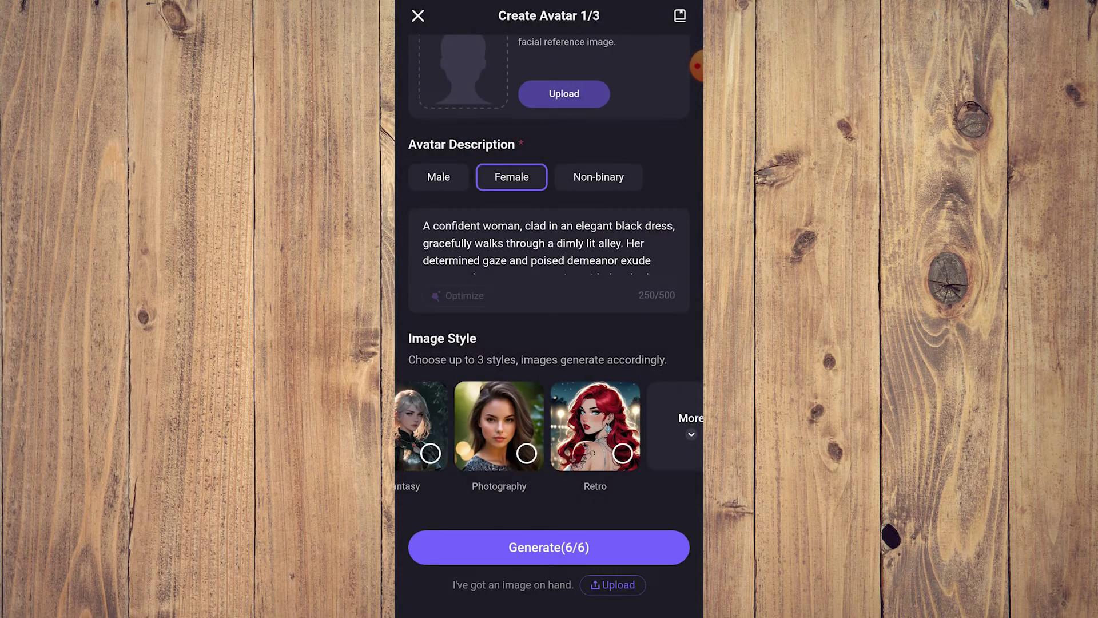
left_click(548, 547)
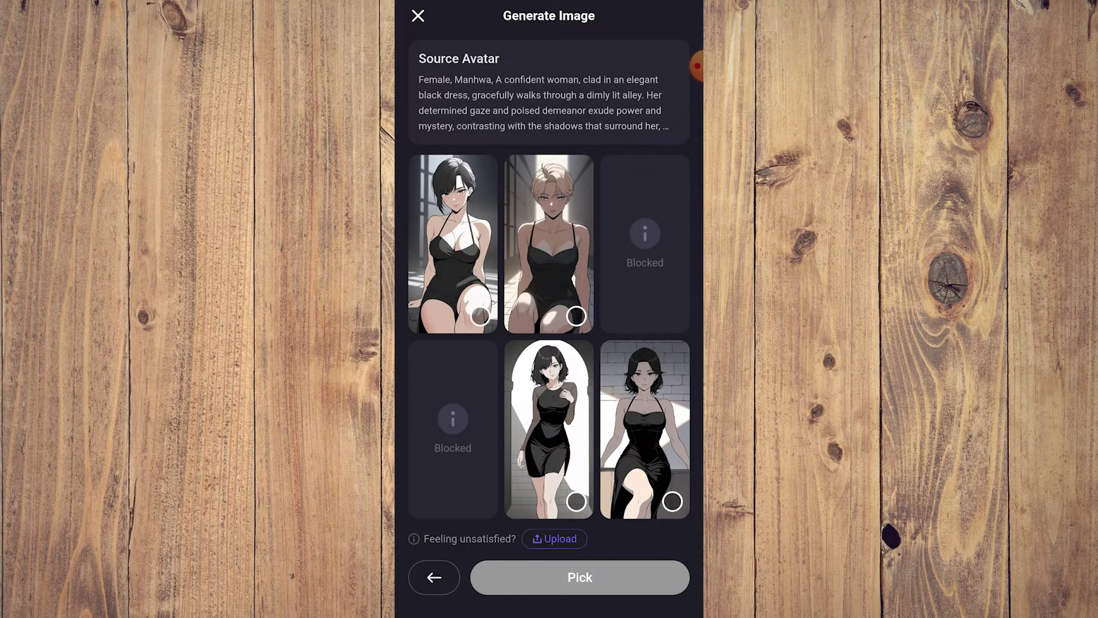
Use the first image, the short-haired woman in black, as the avatar and continue to Character Profile.
left_click(453, 243)
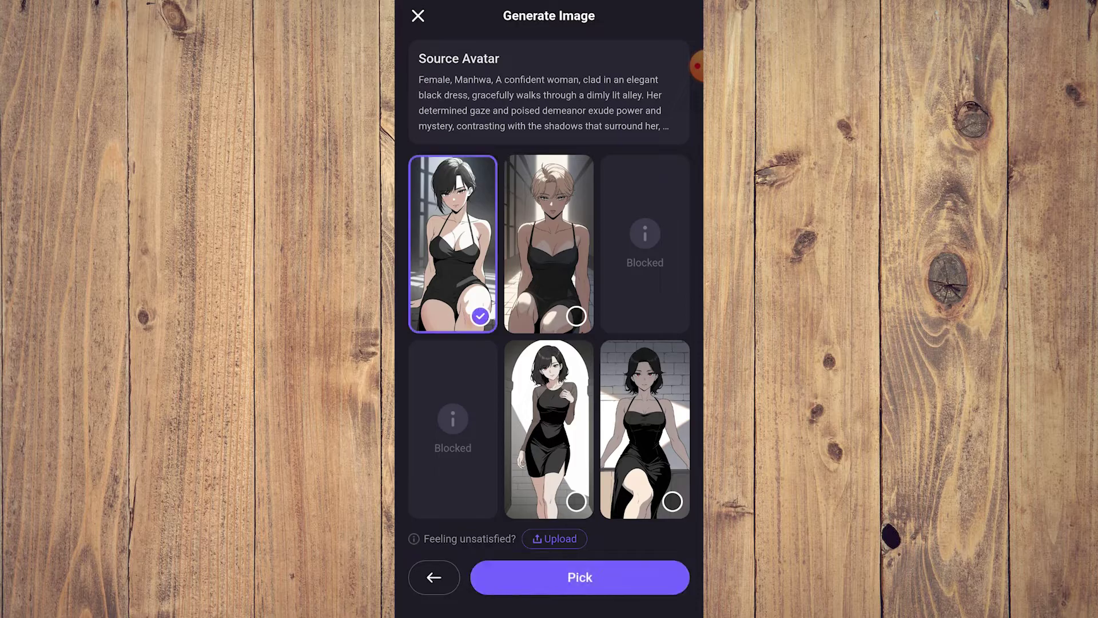
left_click(579, 577)
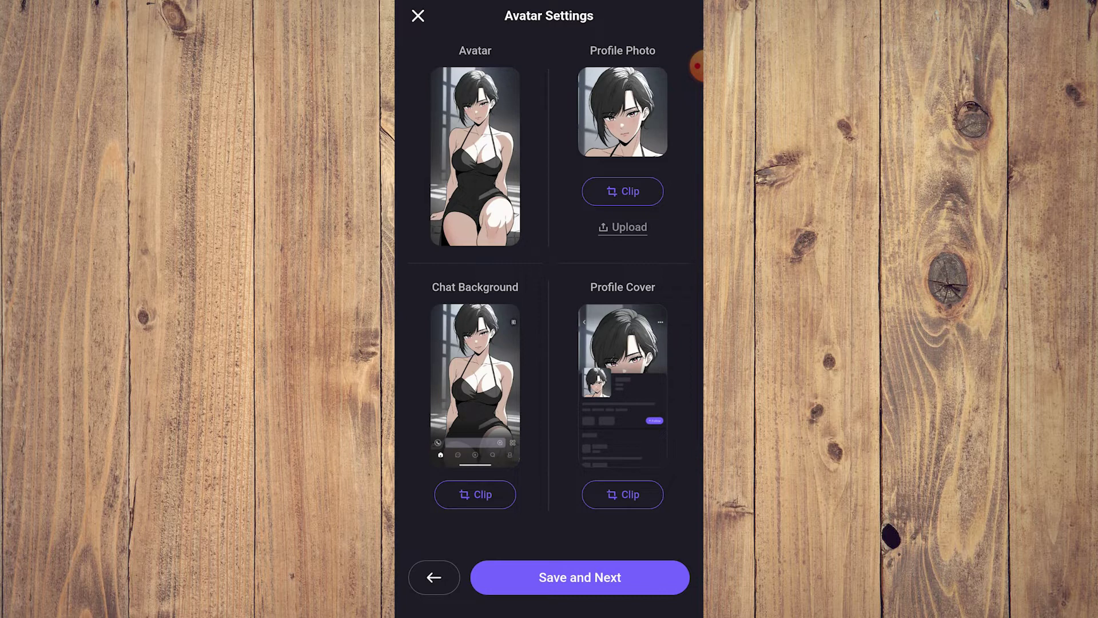
left_click(579, 577)
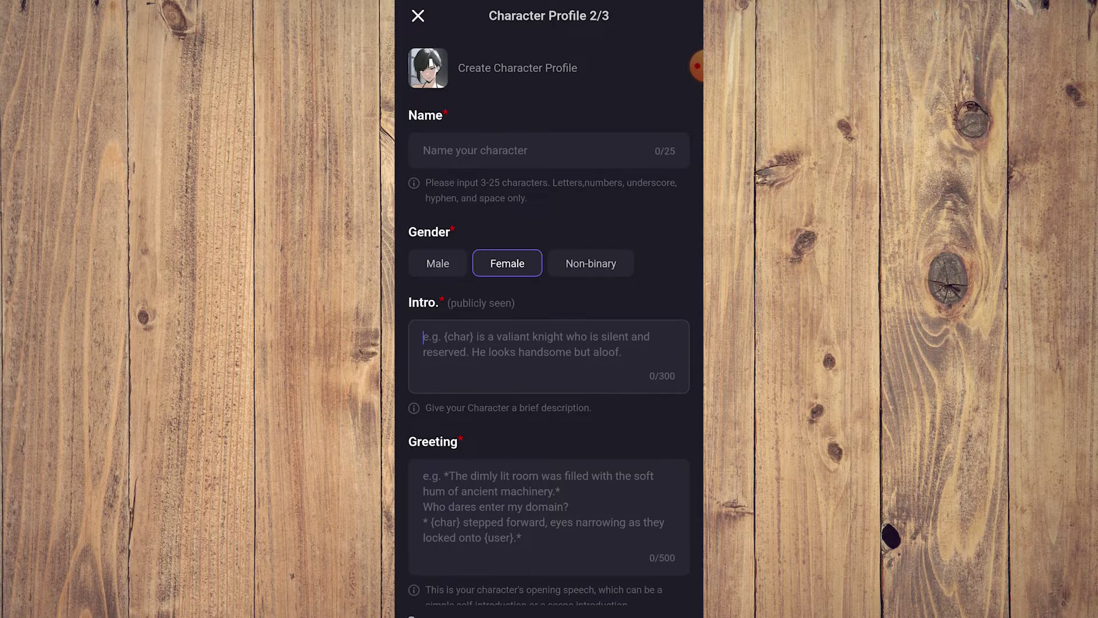
left_click(550, 352)
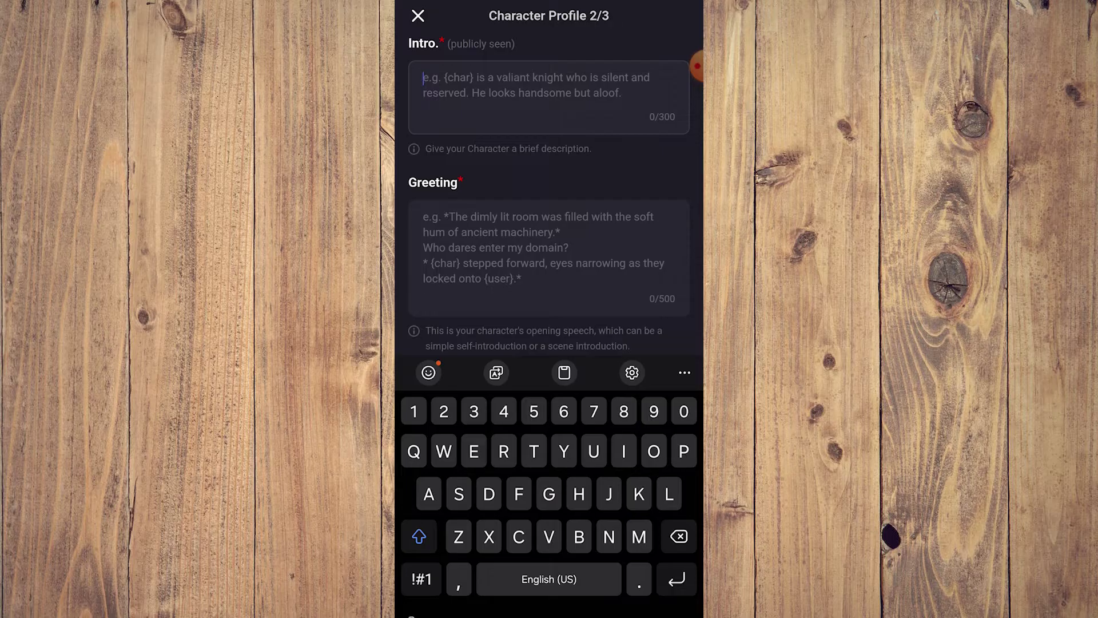
key("Escape")
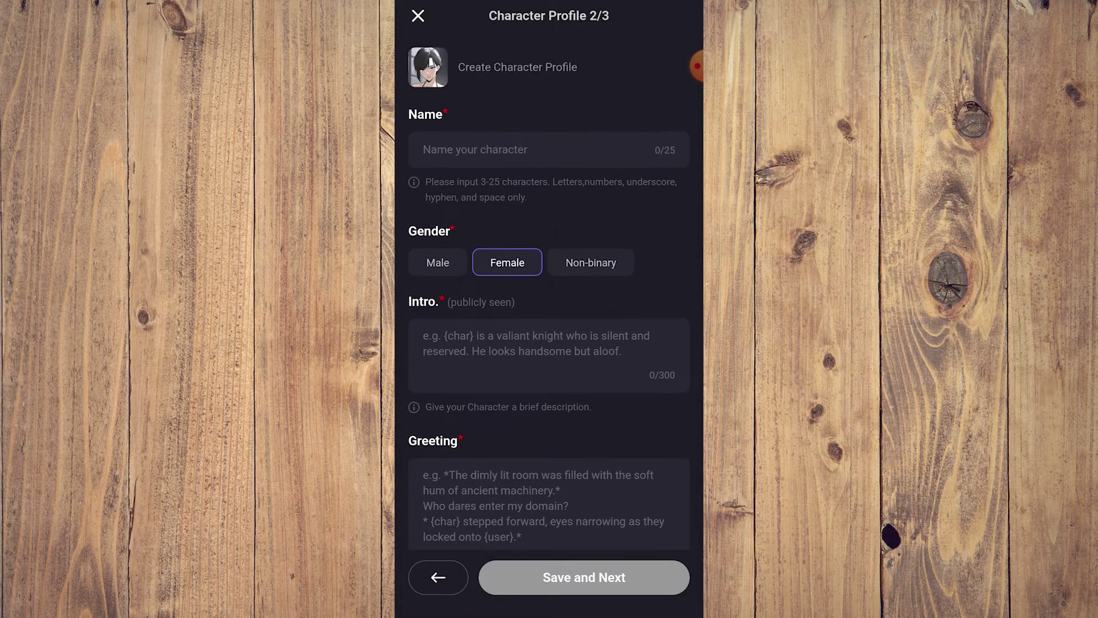
scroll(550, 343, "down", 5)
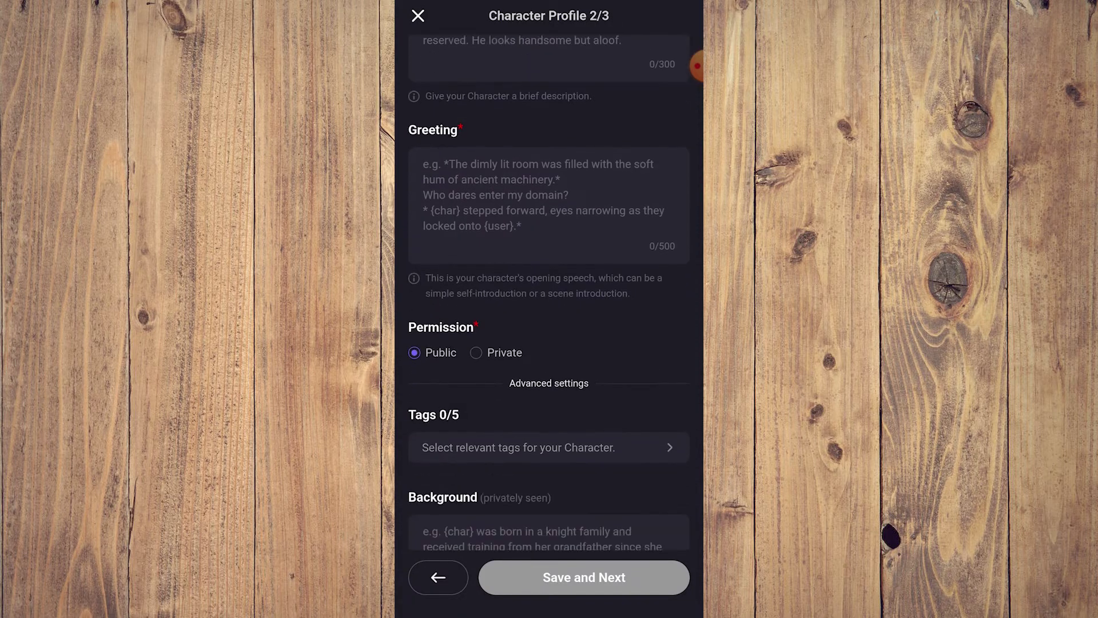
scroll(550, 343, "down", 2)
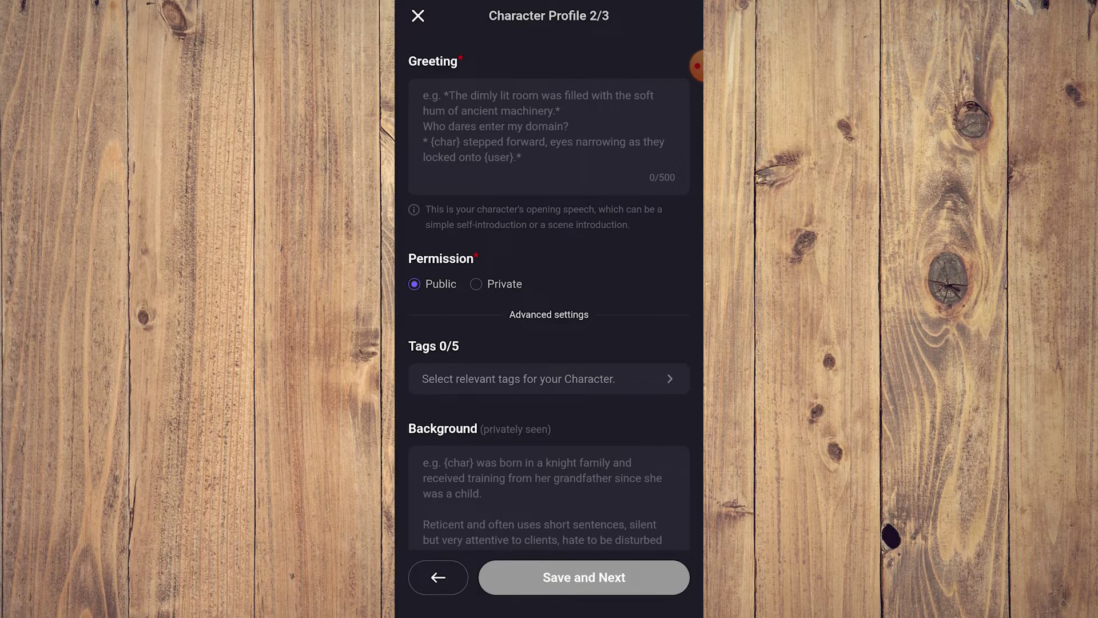
scroll(549, 343, "down", 1)
scroll(549, 343, "down", 1)
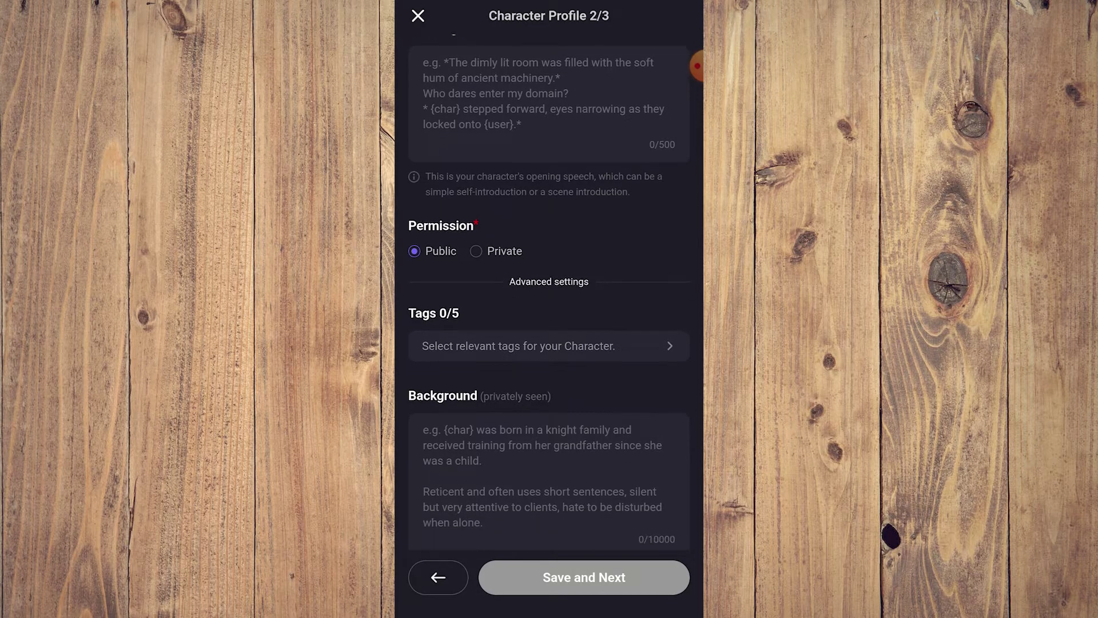
scroll(550, 343, "up", 4)
scroll(549, 344, "up", 4)
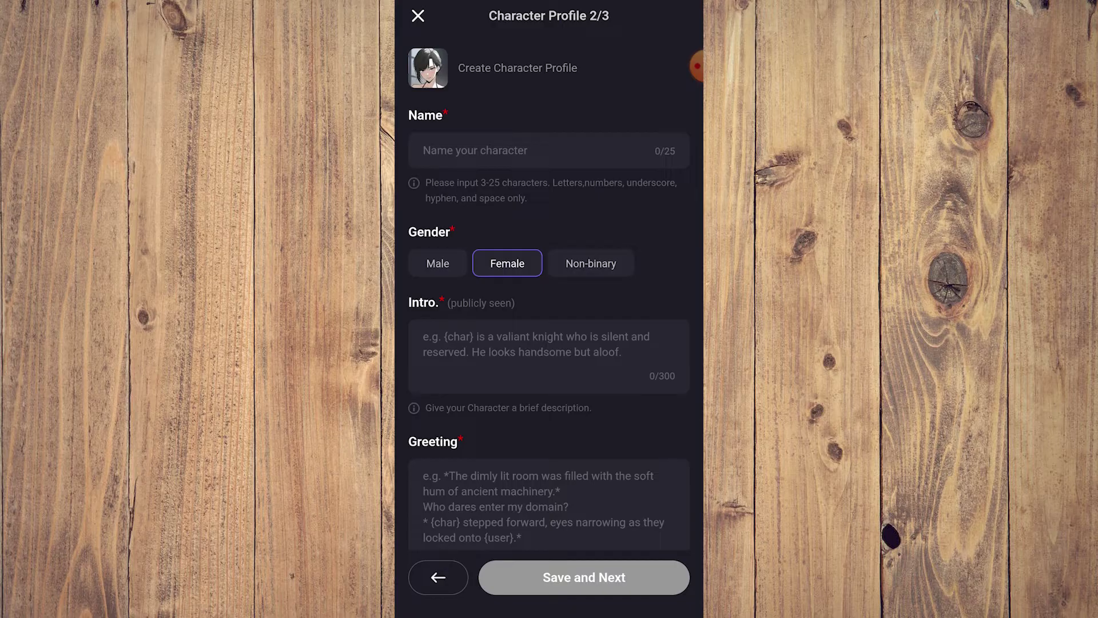
scroll(549, 344, "down", 4)
scroll(549, 344, "down", 3)
scroll(549, 344, "down", 2)
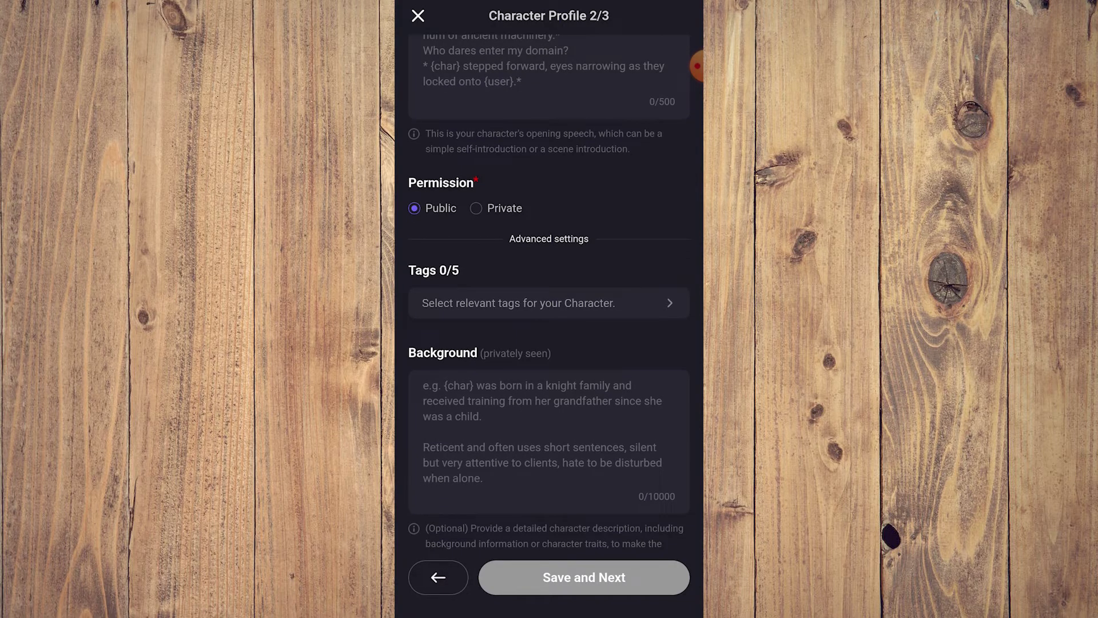
left_click(550, 429)
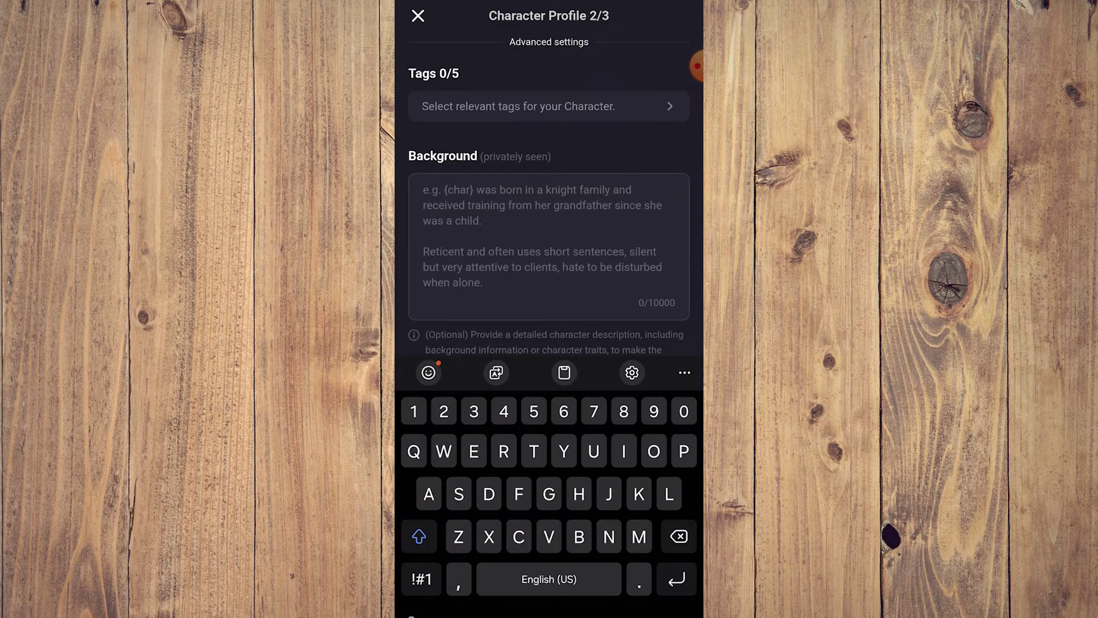
key("Escape")
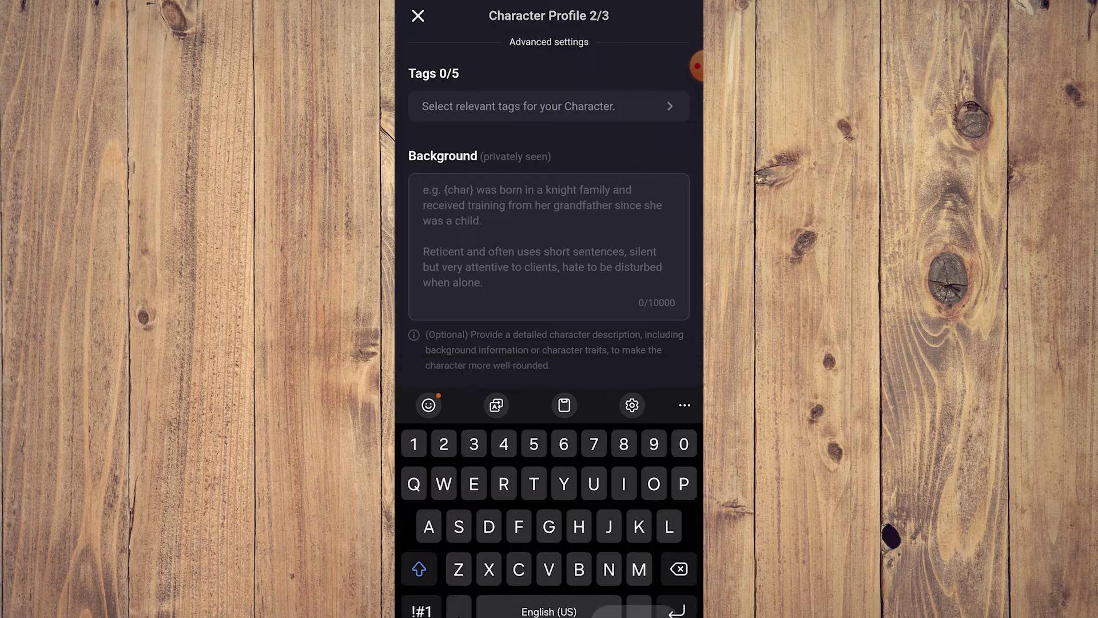